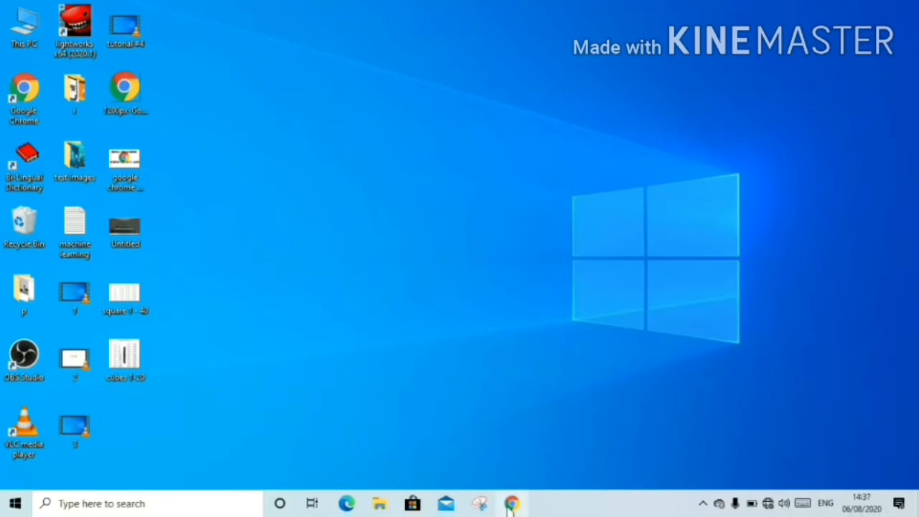
left_click(510, 505)
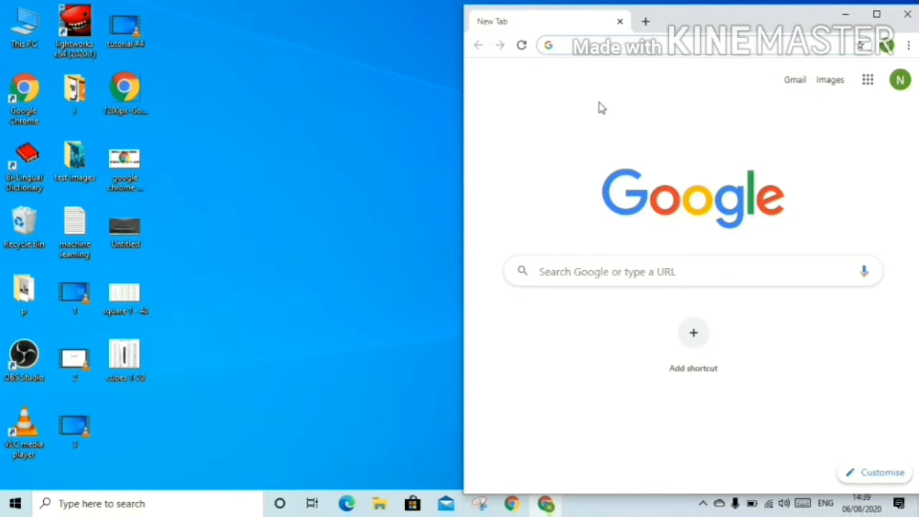
type("https://obsproject.com/download")
key("Return")
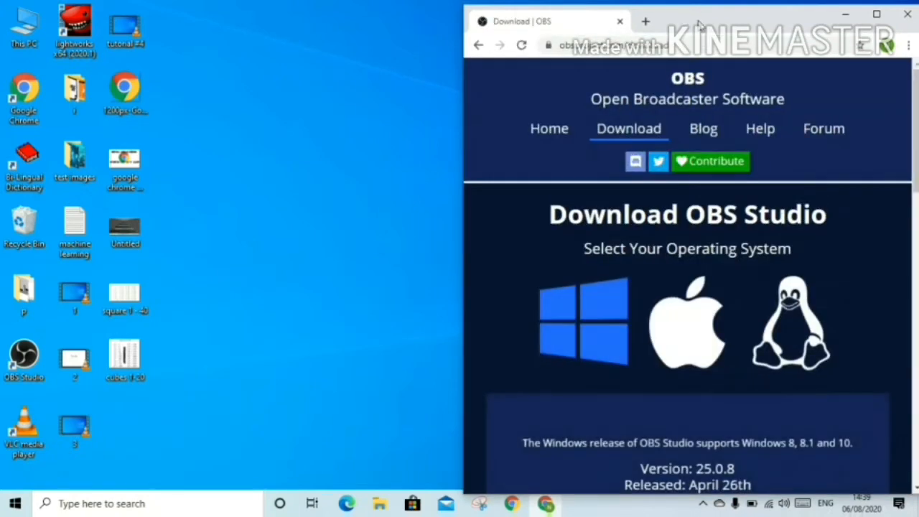
left_click_drag(700, 25, 538, 4)
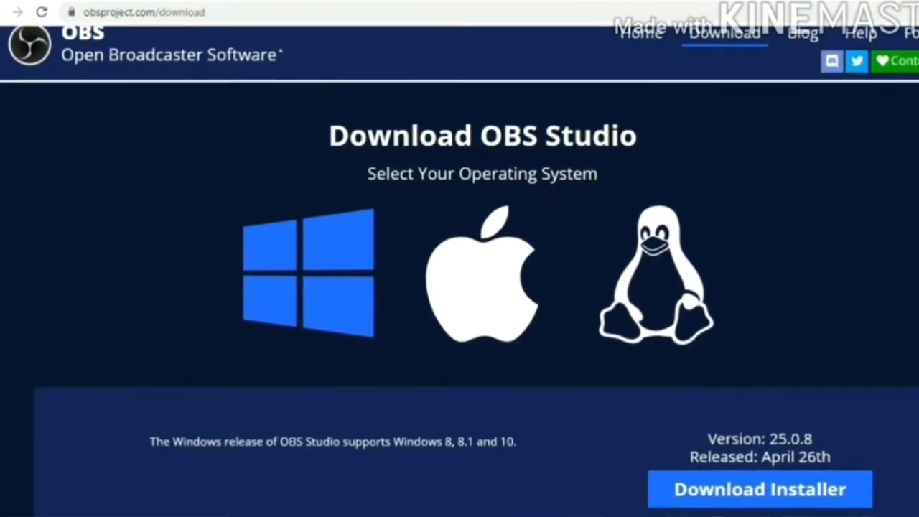
Check the supported Windows versions for OBS Studio 25.0.8 and download the standard Windows installer.
scroll(459, 288, "down", 2)
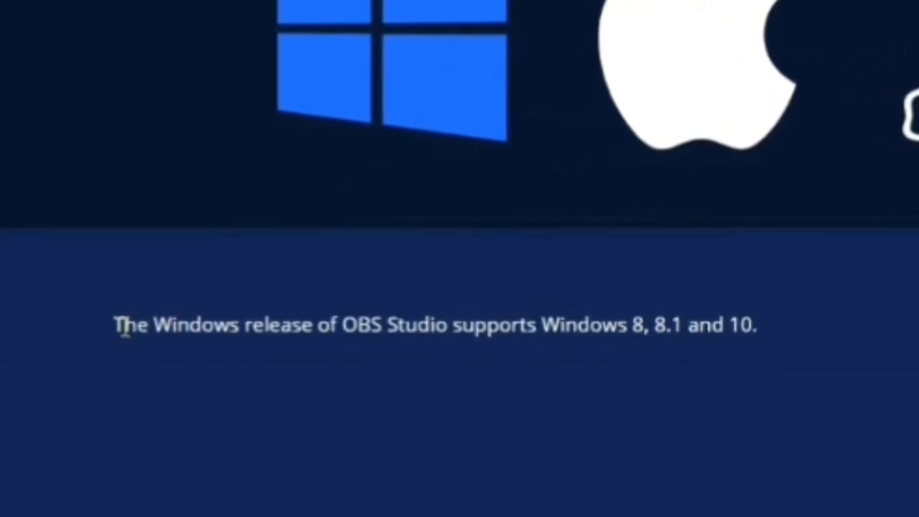
left_click_drag(120, 319, 319, 336)
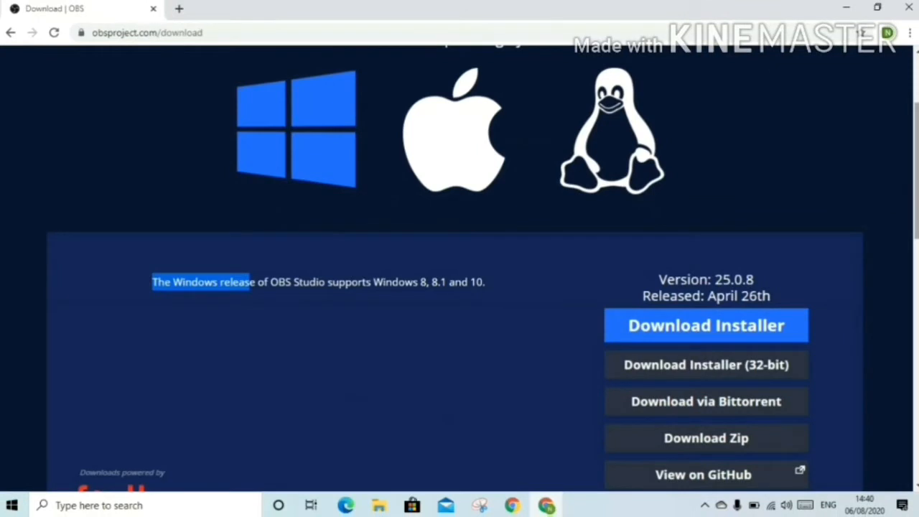
scroll(854, 212, "down", 1)
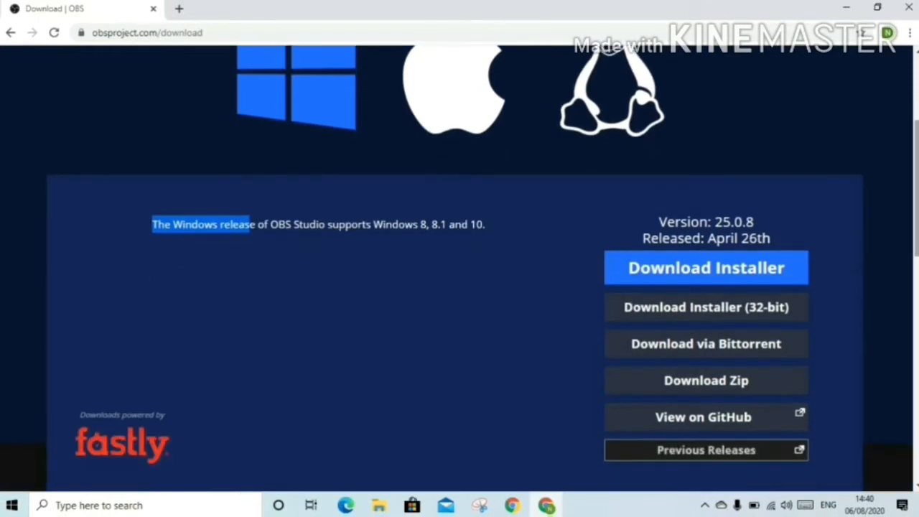
left_click(740, 269)
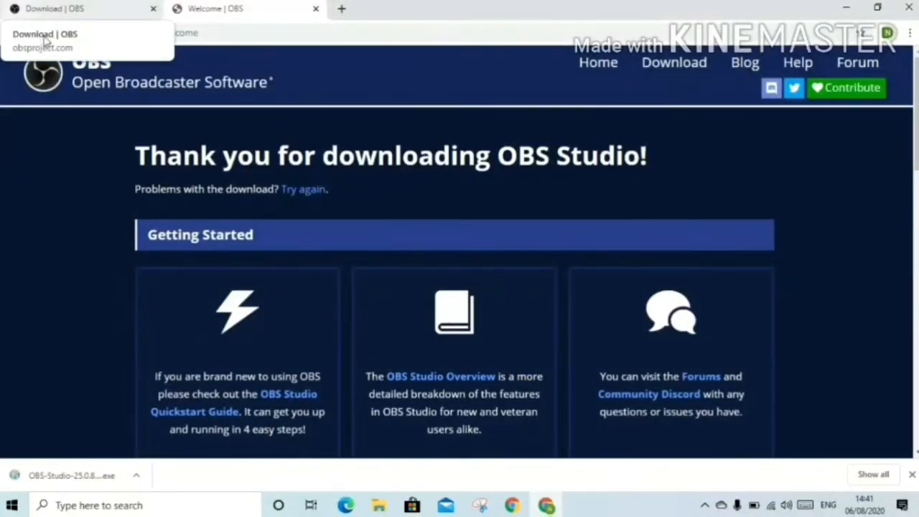
Run the downloaded OBS Studio 25.0.8 setup, install it into C:\Program Files\obs-studio\ and finish with the program launching.
left_click(64, 476)
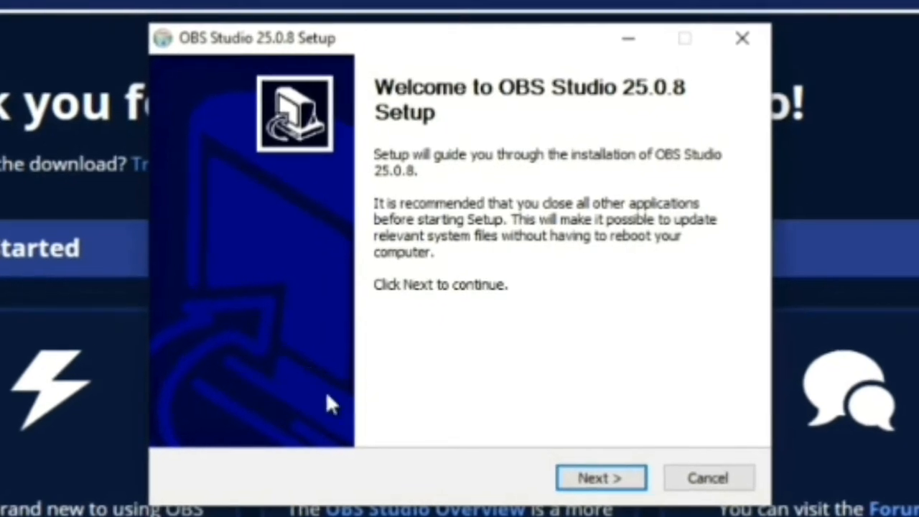
left_click(606, 484)
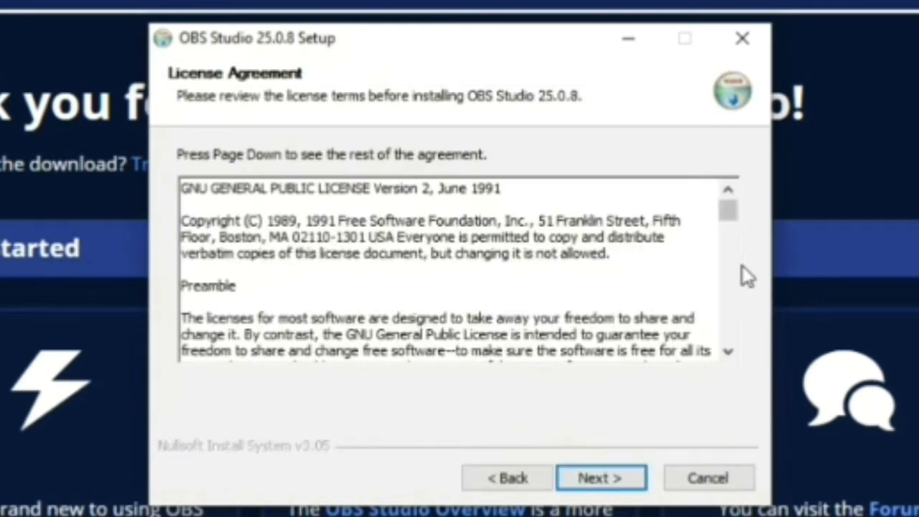
left_click_drag(729, 207, 725, 342)
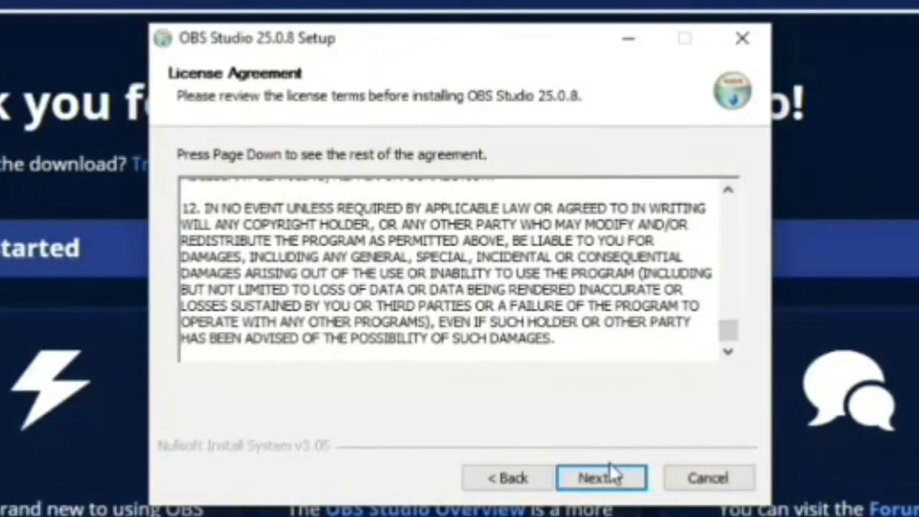
left_click(599, 480)
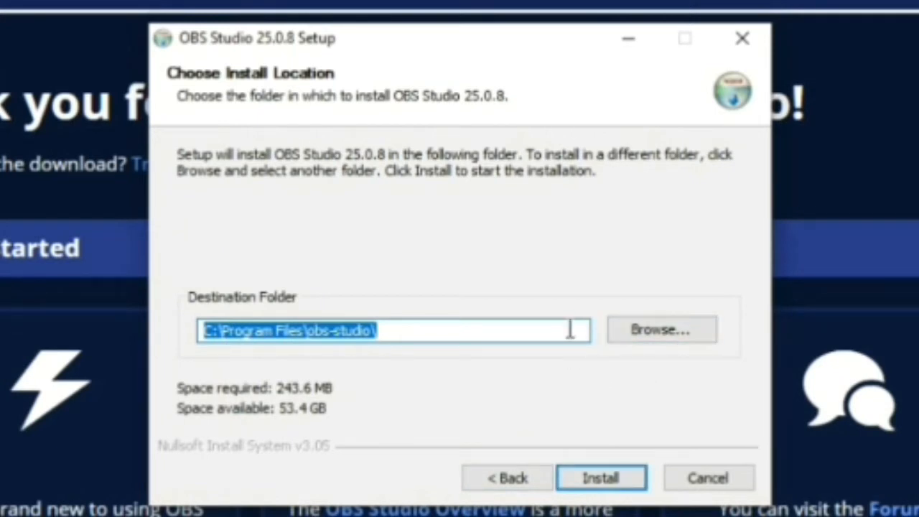
left_click(600, 478)
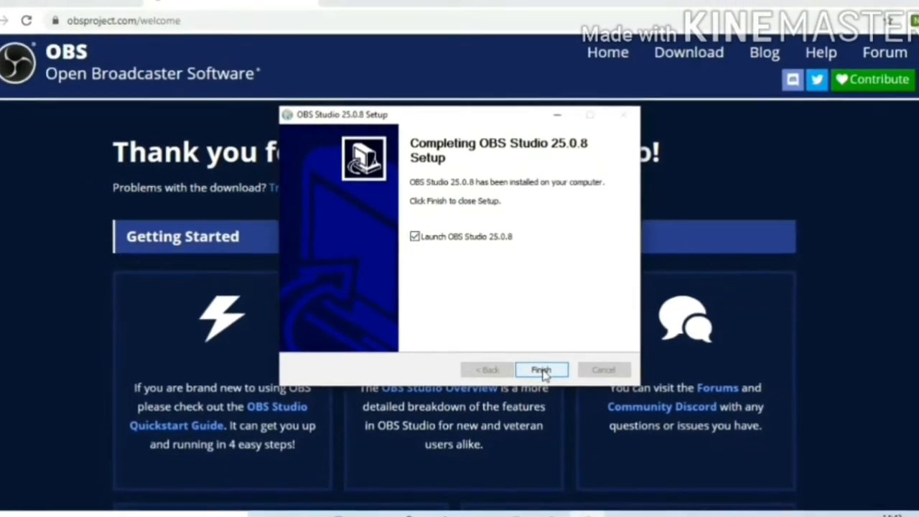
left_click(541, 370)
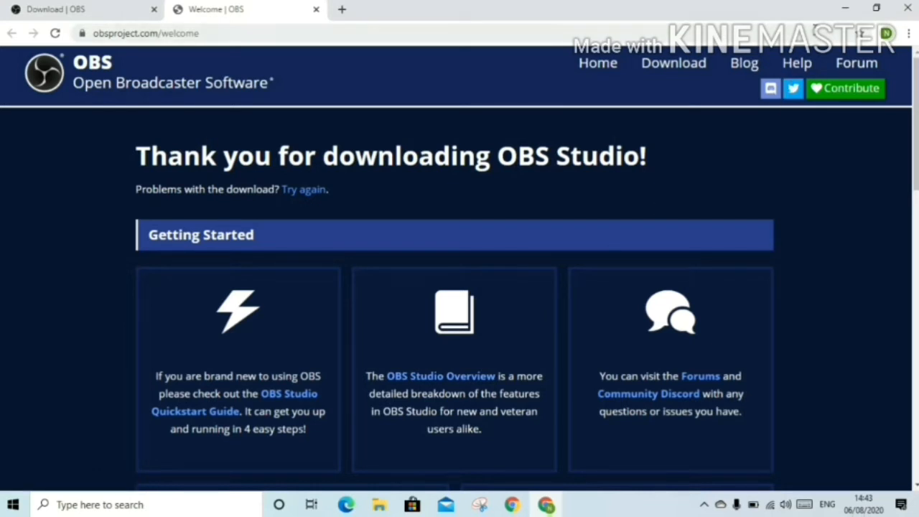
Minimize the browser and OBS Studio to show the desktop, and switch back to the OBS Studio window.
left_click(842, 8)
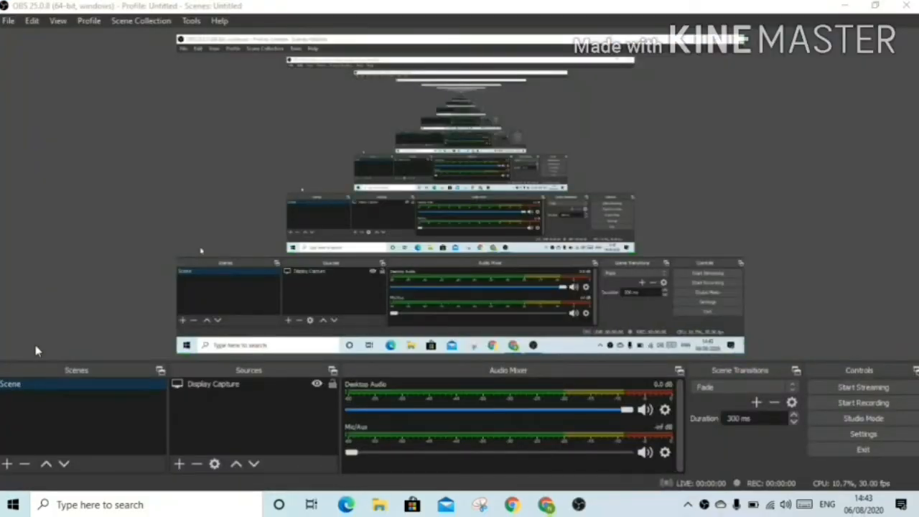
left_click(844, 5)
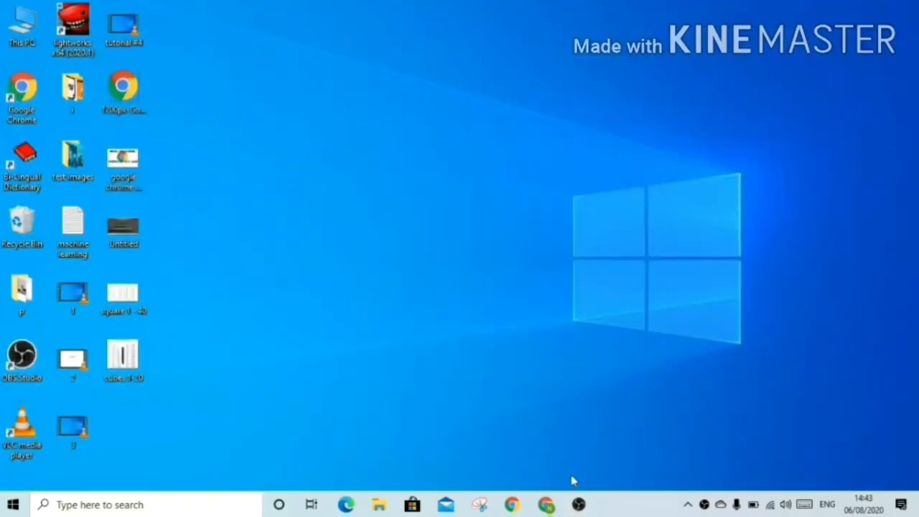
left_click(578, 504)
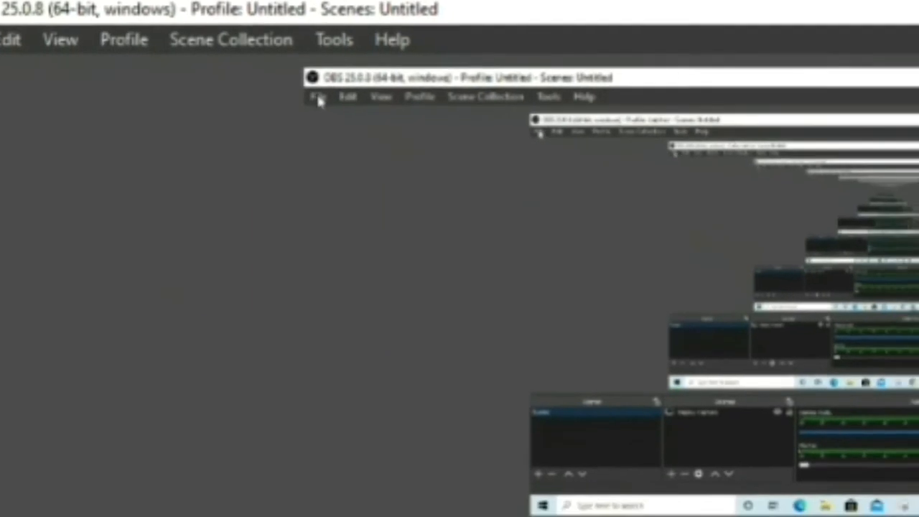
In the hotkey settings, assign Ctrl + S to Start Recording and Ctrl + D to Stop Recording.
left_click(2, 47)
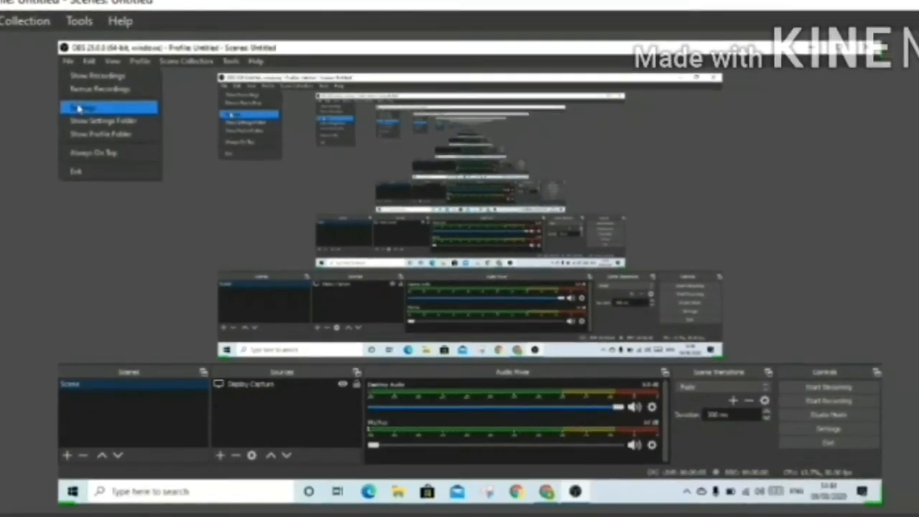
left_click(111, 115)
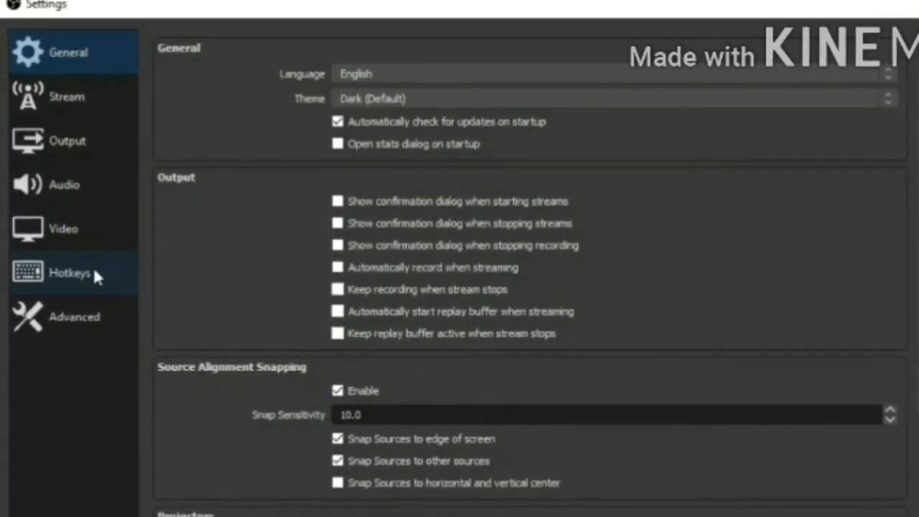
left_click(93, 268)
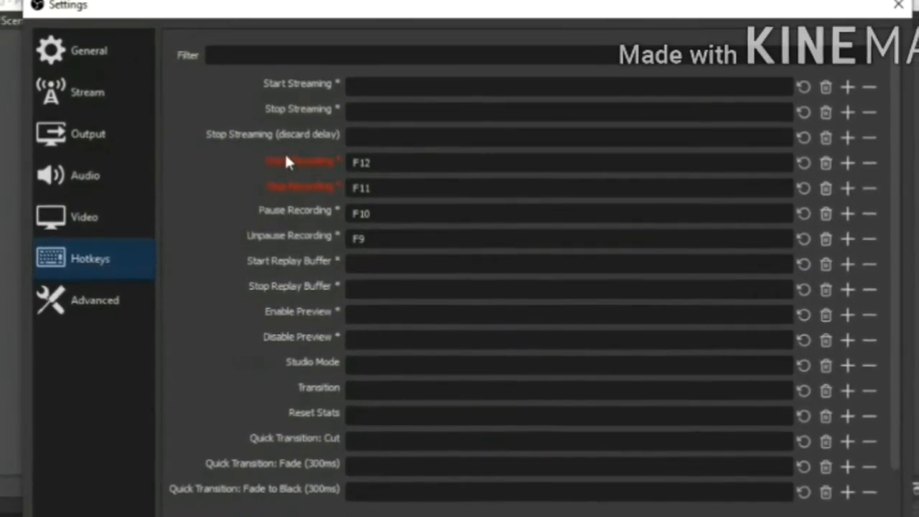
left_click(392, 157)
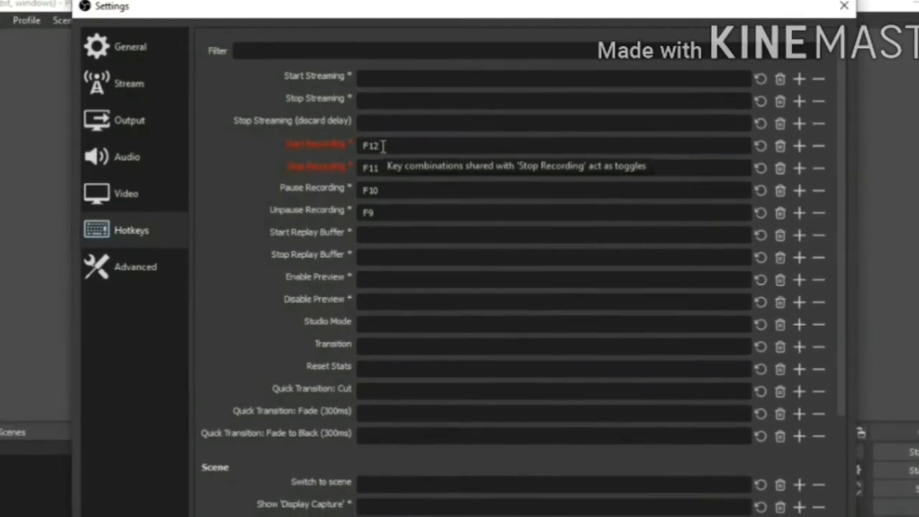
key("ctrl")
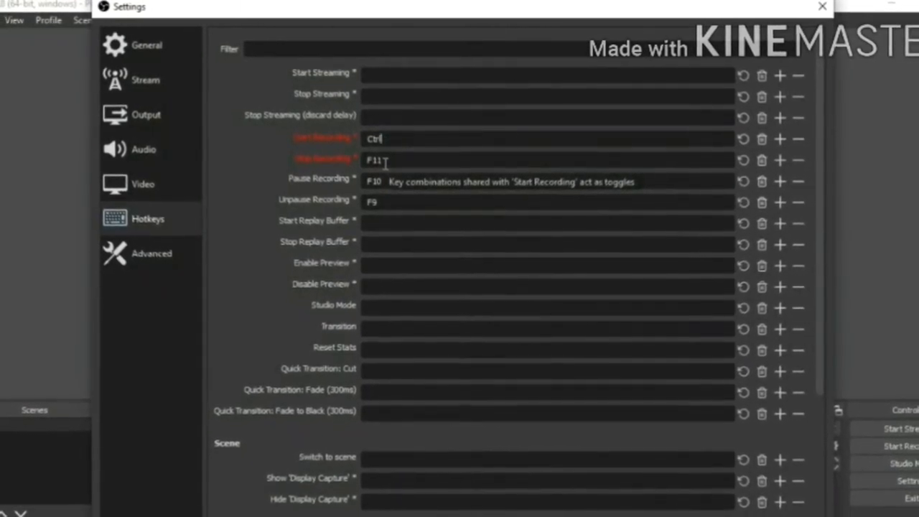
key("ctrl+d")
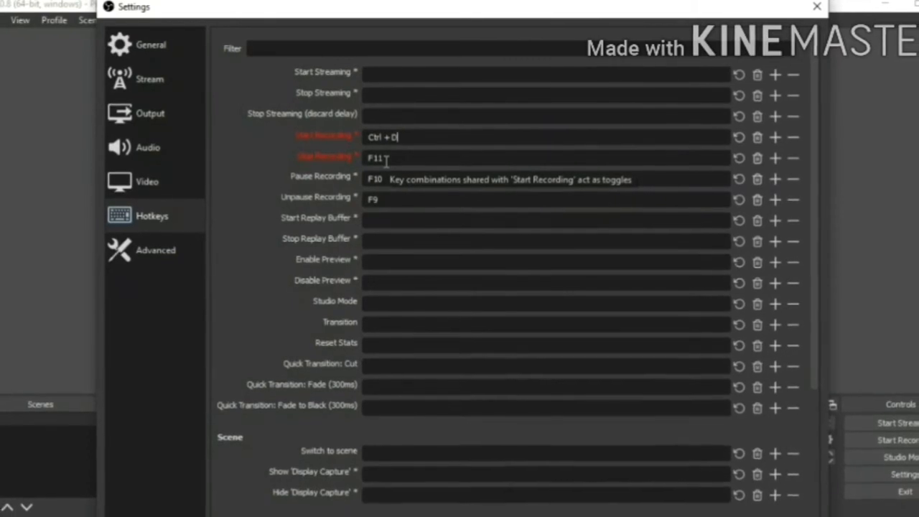
key("ctrl+s")
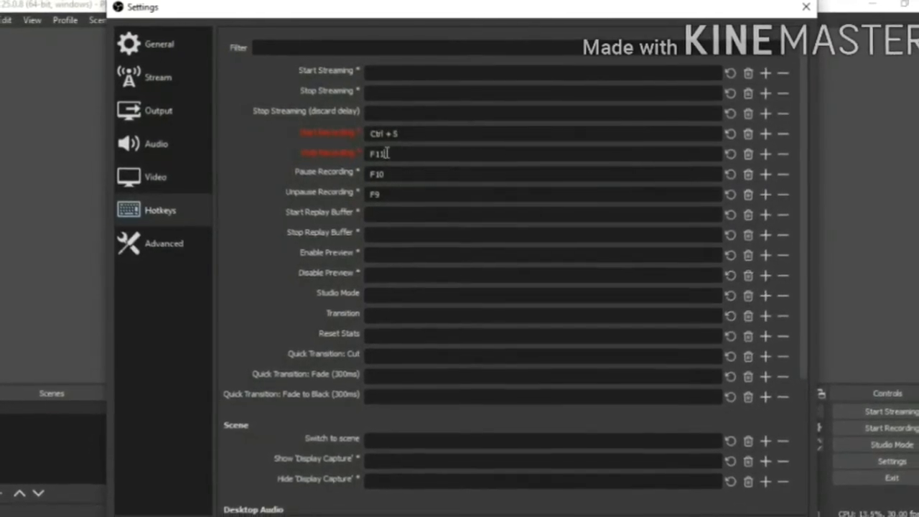
left_click(387, 151)
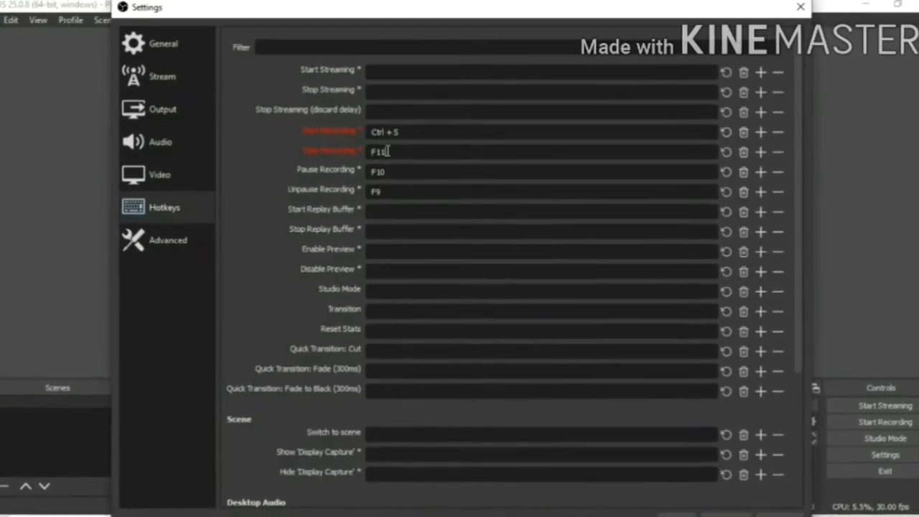
key("ctrl+d")
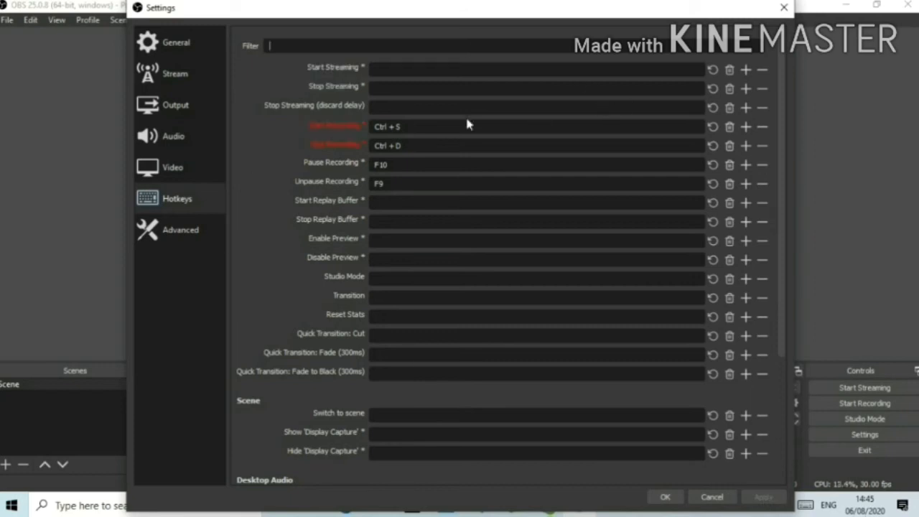
Try flv as the recording format in the output settings, set it to mp4, apply the change and close the settings.
left_click(191, 106)
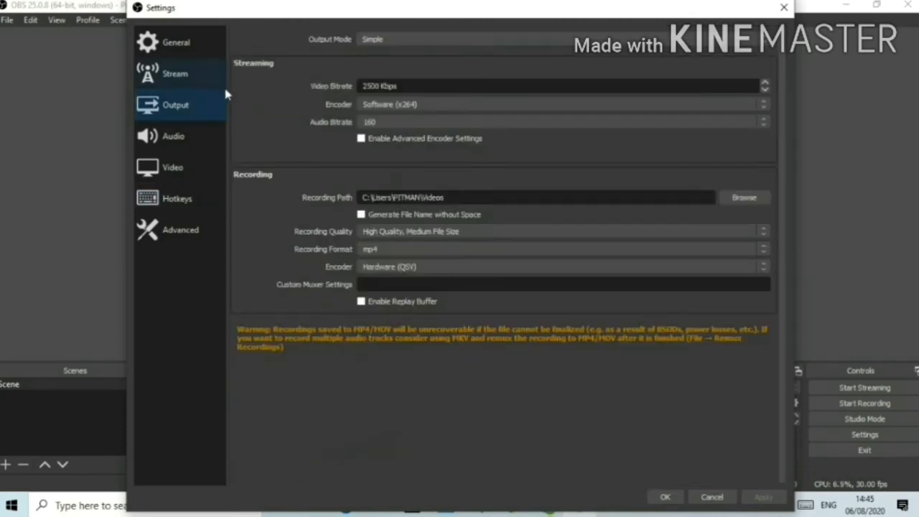
left_click(391, 252)
left_click(394, 262)
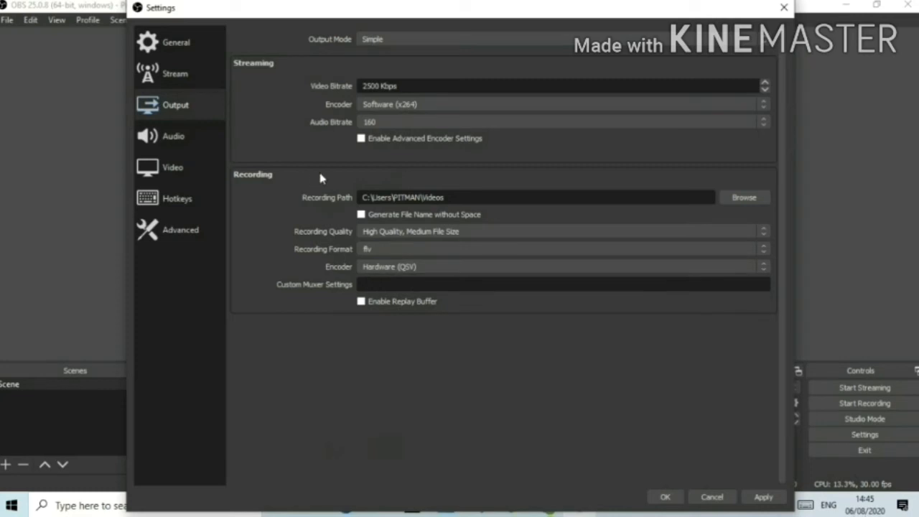
left_click(415, 251)
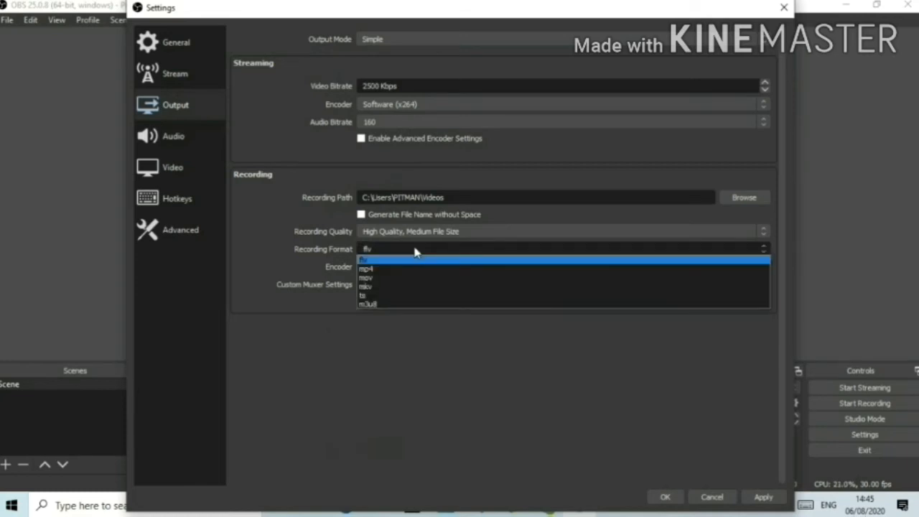
left_click(383, 269)
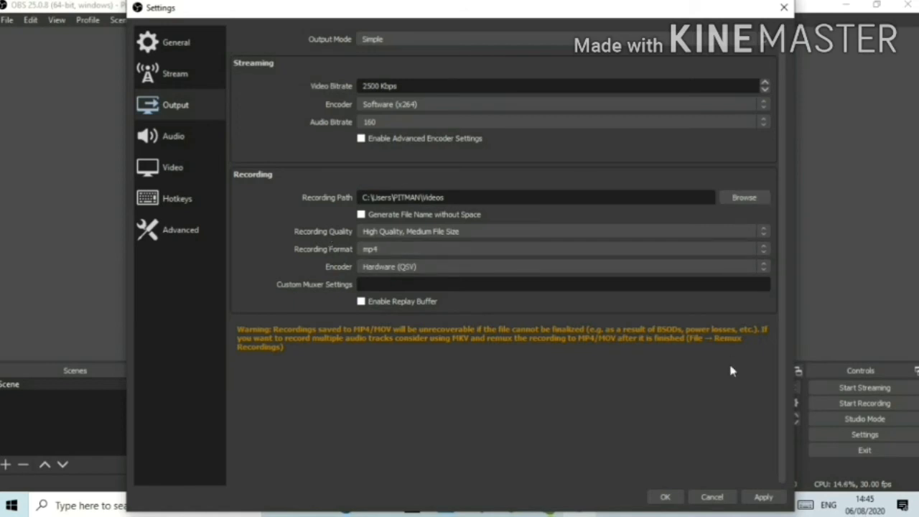
left_click(763, 499)
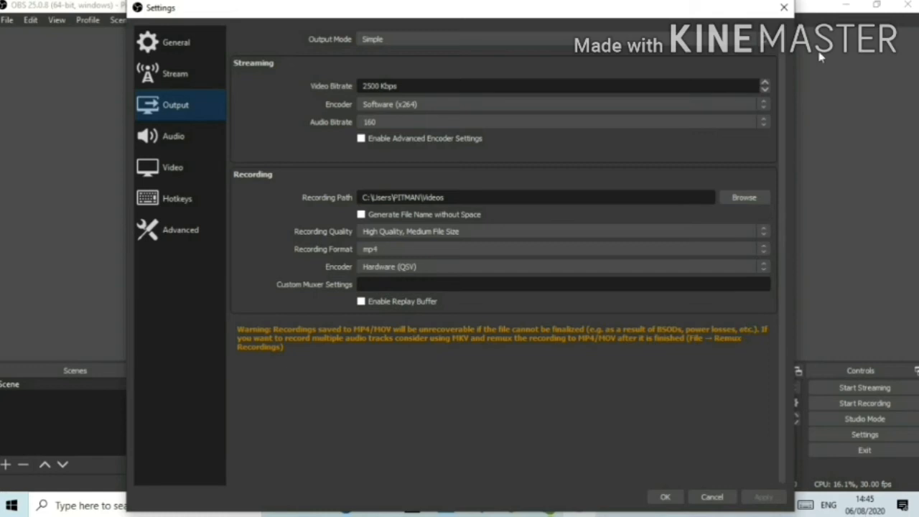
left_click(785, 10)
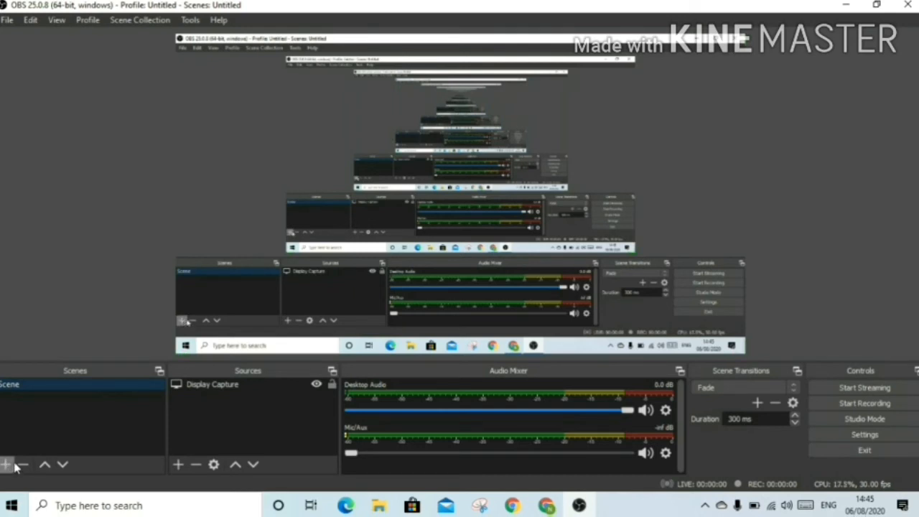
Remove the Display Capture source from the scene and confirm the removal.
left_click(219, 389)
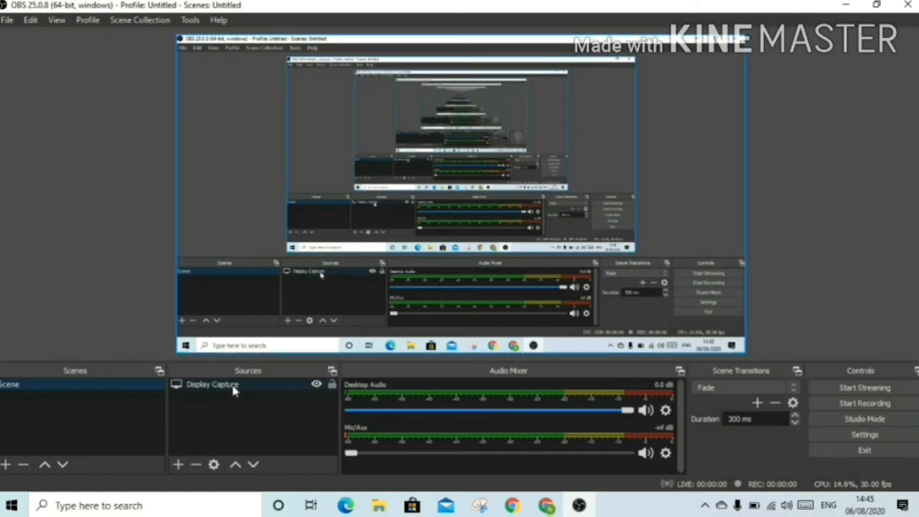
left_click(235, 388)
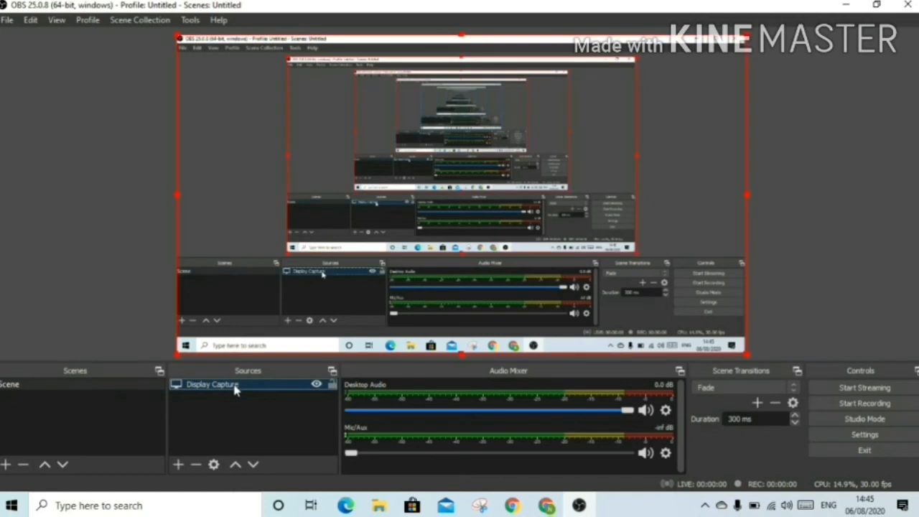
left_click(196, 465)
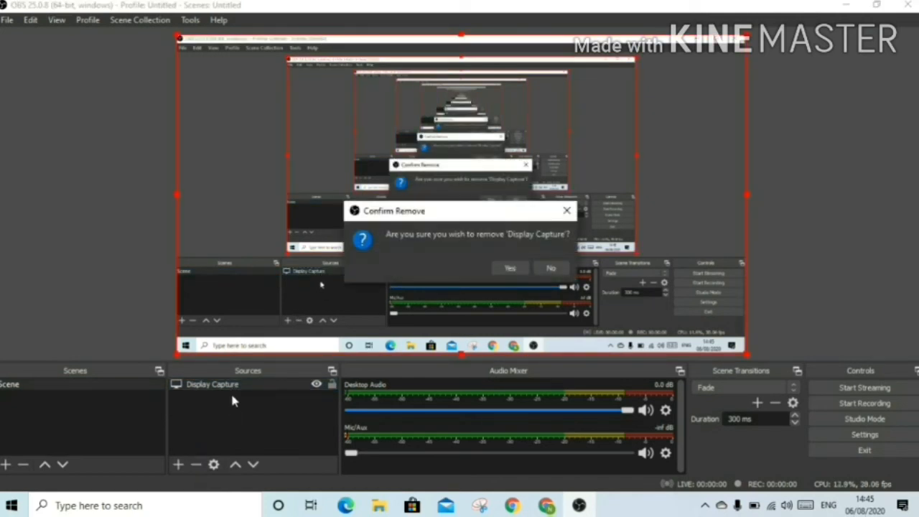
left_click(507, 270)
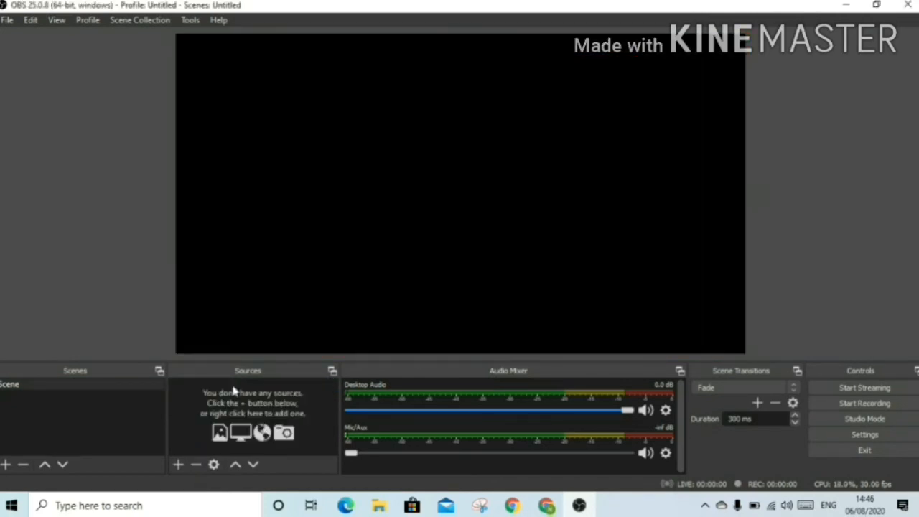
Add a new Display Capture source for Display 1: 1366x768 @ 0,0 with Capture Cursor enabled.
left_click(178, 464)
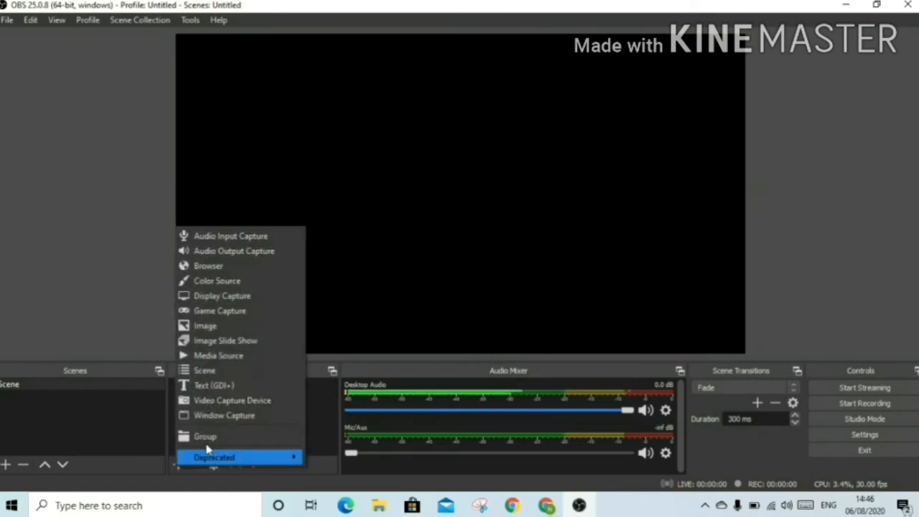
left_click(210, 395)
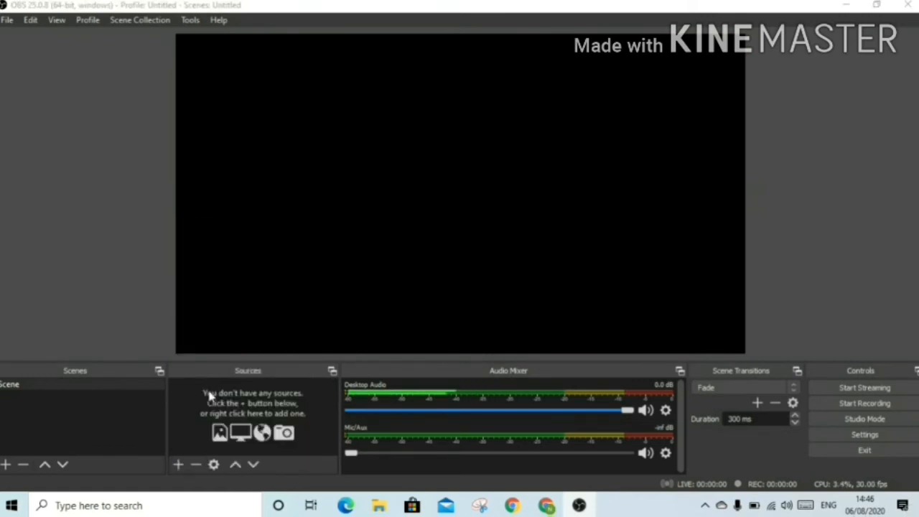
left_click(178, 465)
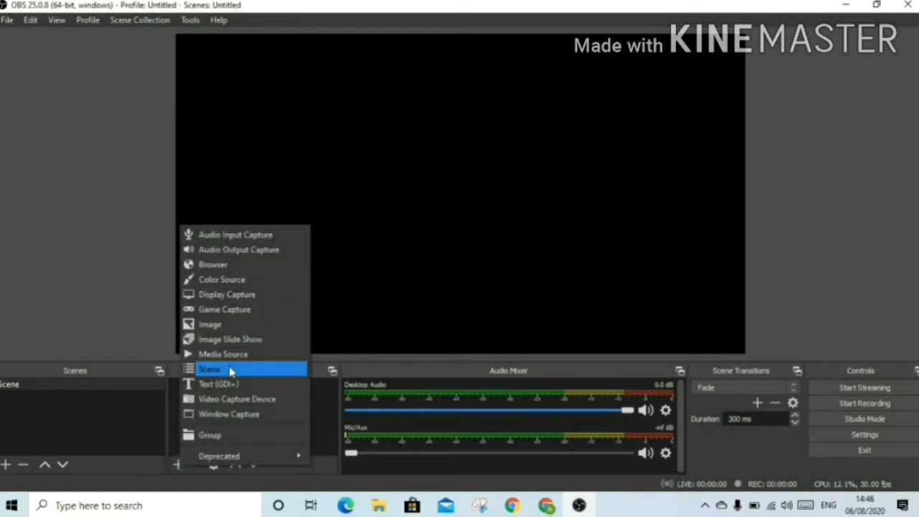
left_click(239, 296)
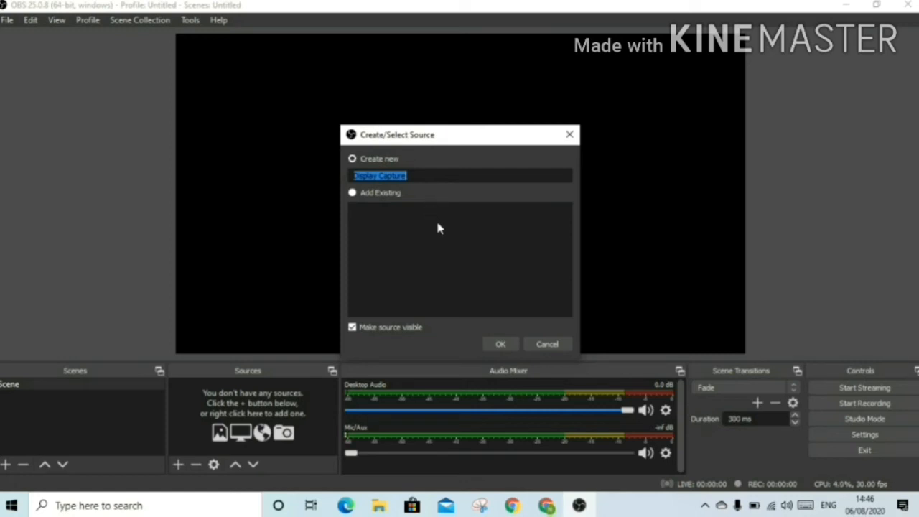
left_click(499, 345)
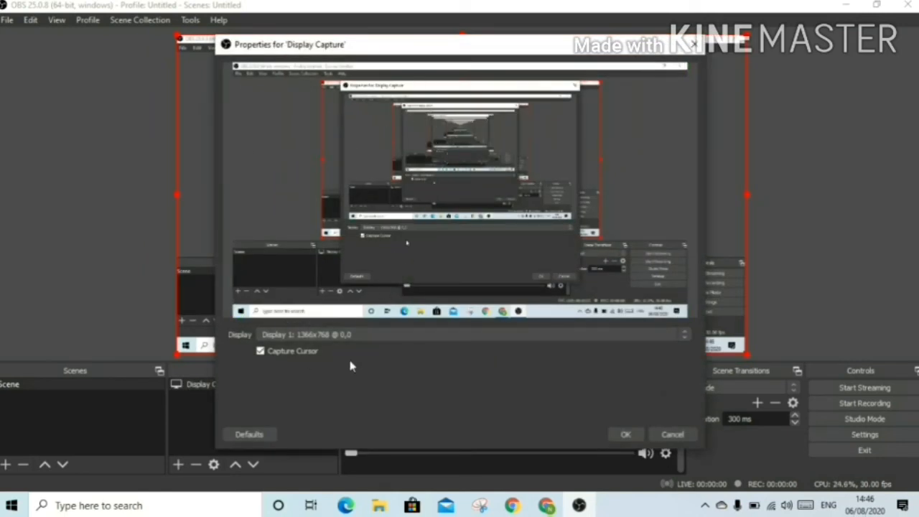
left_click(470, 336)
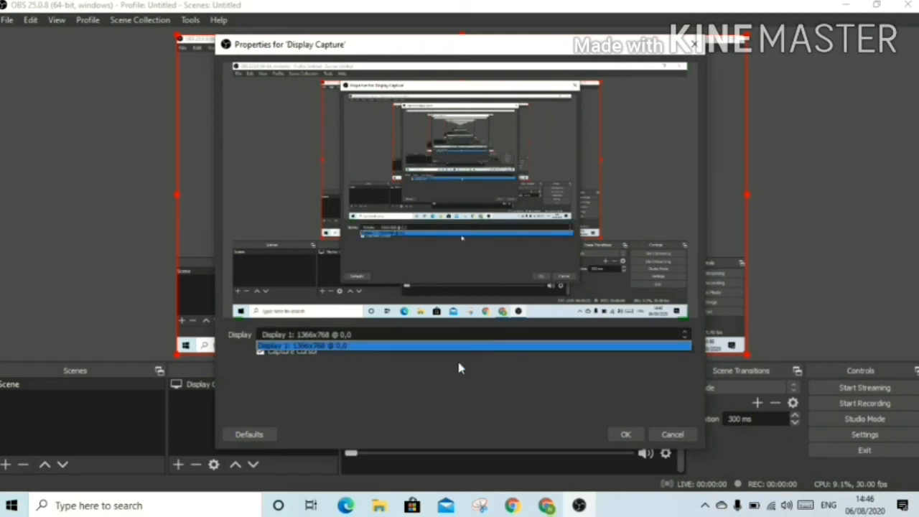
left_click(443, 415)
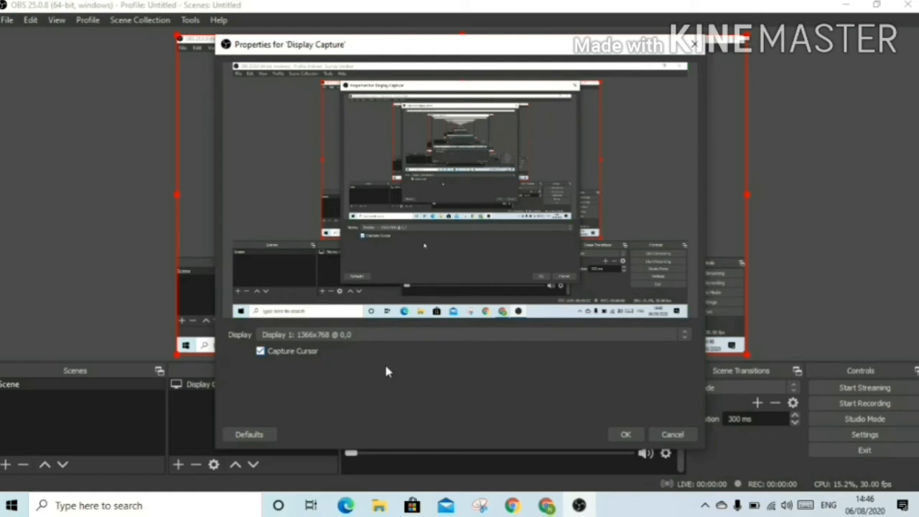
left_click(623, 434)
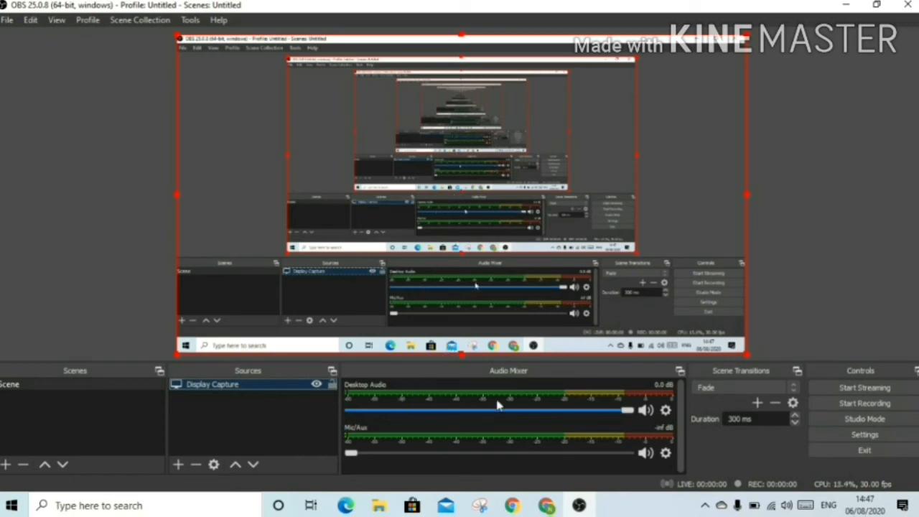
Set the Mic/Aux volume to about -11.3 dB in the audio mixer and start recording.
mouse_move(626, 411)
left_mouse_down()
mouse_move(548, 415)
mouse_move(627, 412)
left_mouse_up()
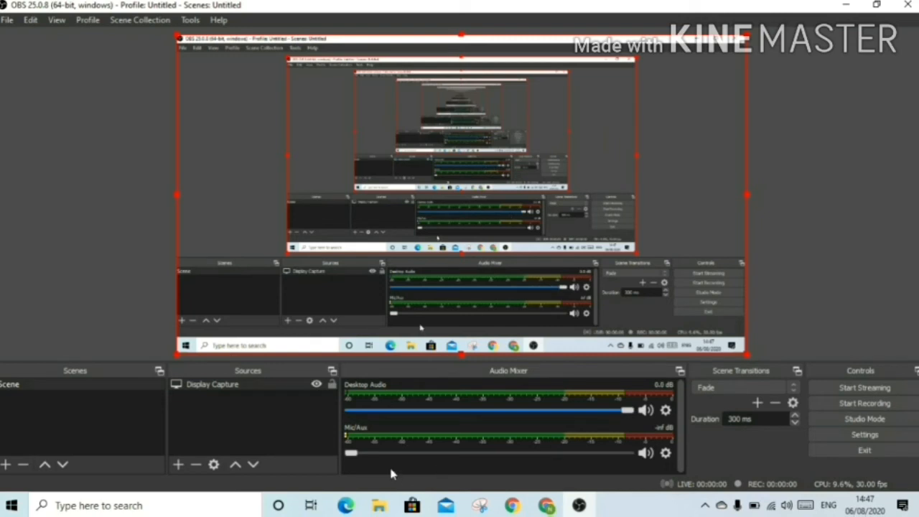
left_click_drag(352, 457, 524, 458)
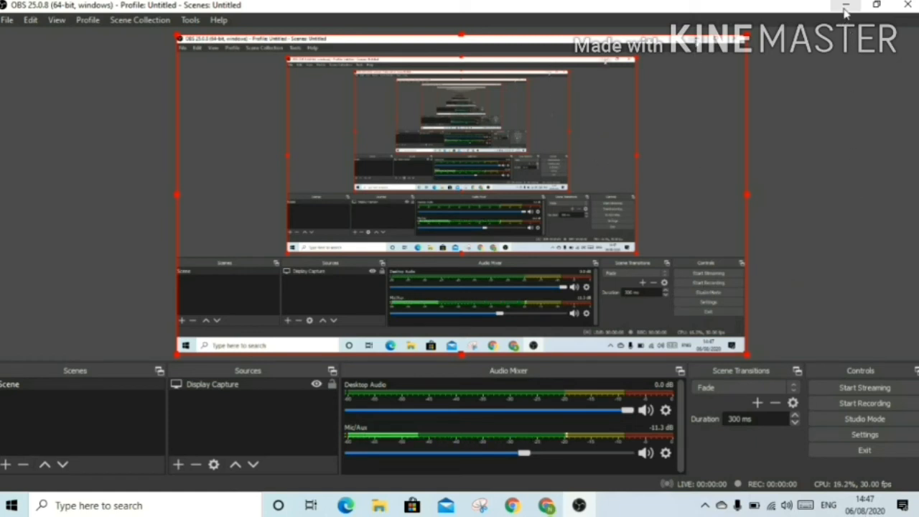
left_click(850, 404)
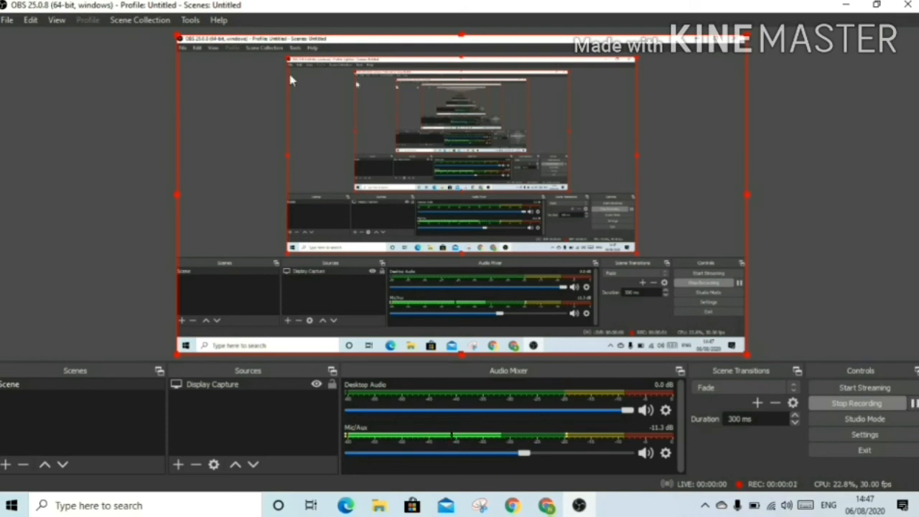
Minimize OBS Studio, open the 1200px Google Chrome icon image from the desktop and close it again.
left_click(845, 4)
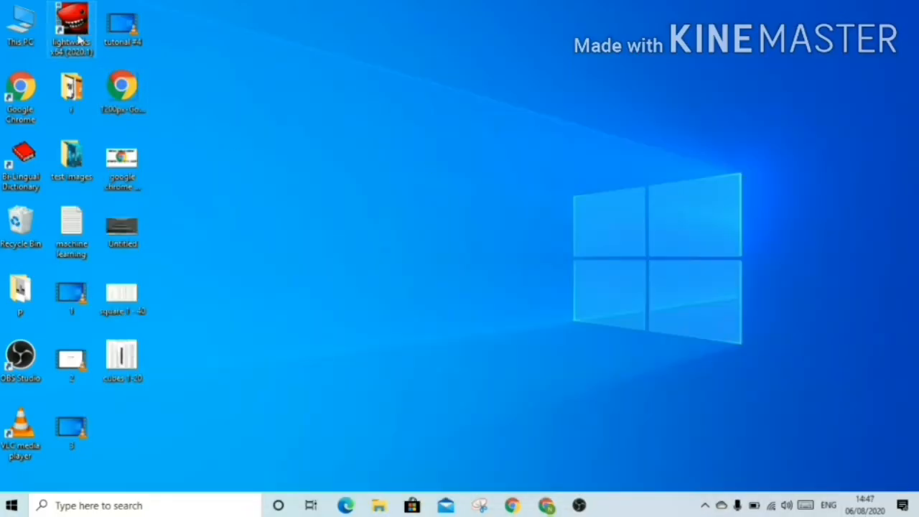
left_click(120, 85)
double_click(120, 85)
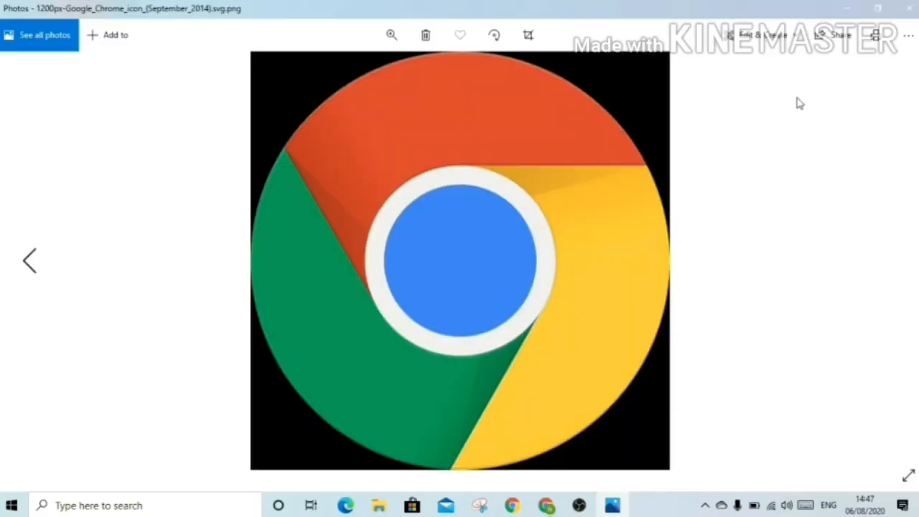
key("alt+F4")
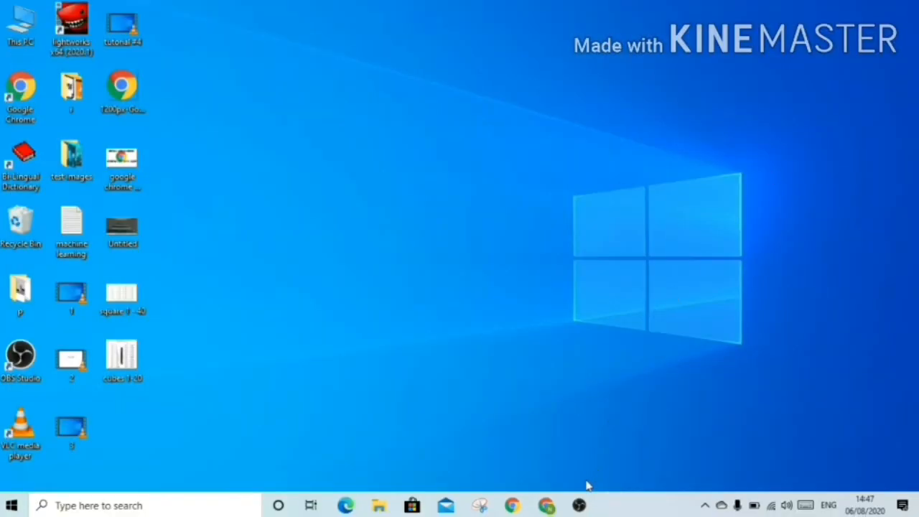
Switch back to OBS Studio and stop the recording.
mouse_move(584, 500)
left_click(578, 505)
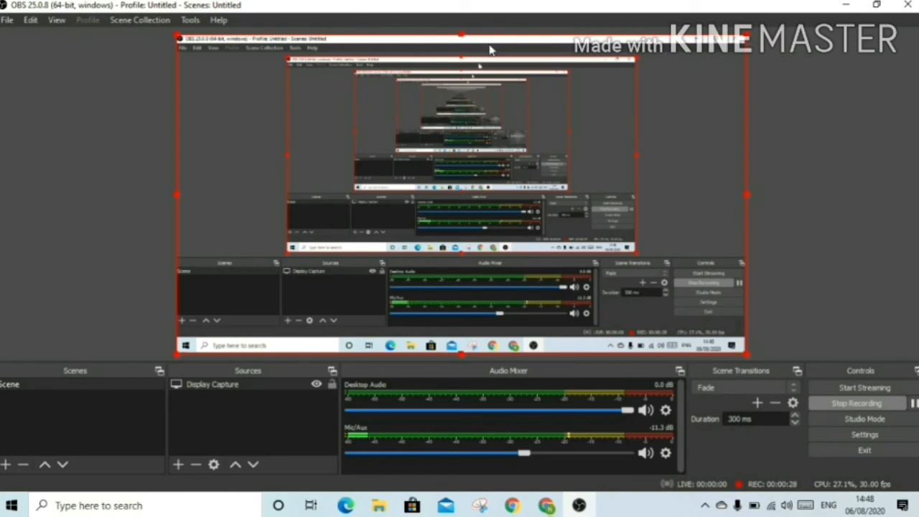
left_click(858, 404)
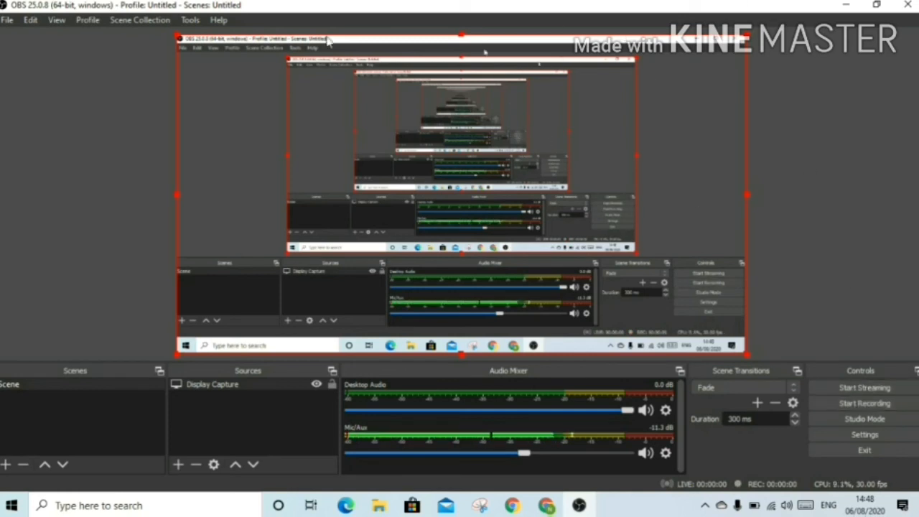
Show the folder of saved recordings from OBS Studio and look over its video files.
left_click(7, 20)
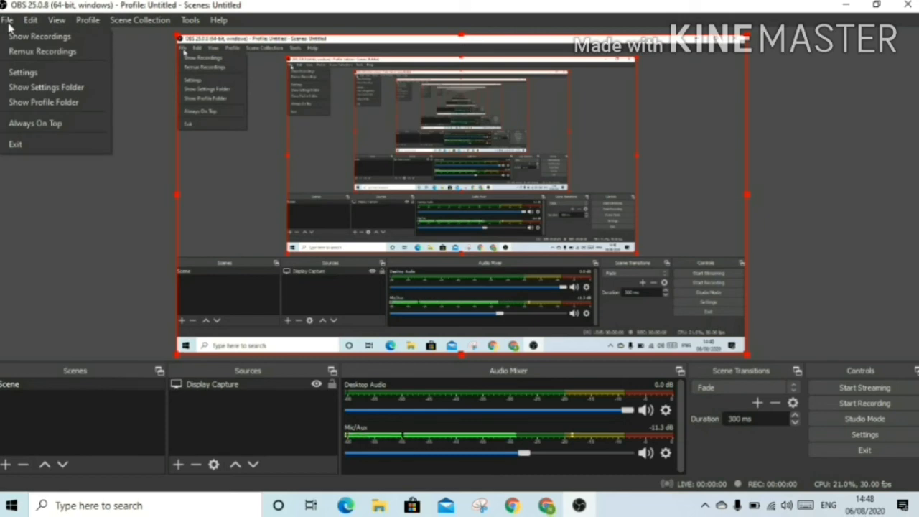
left_click(24, 37)
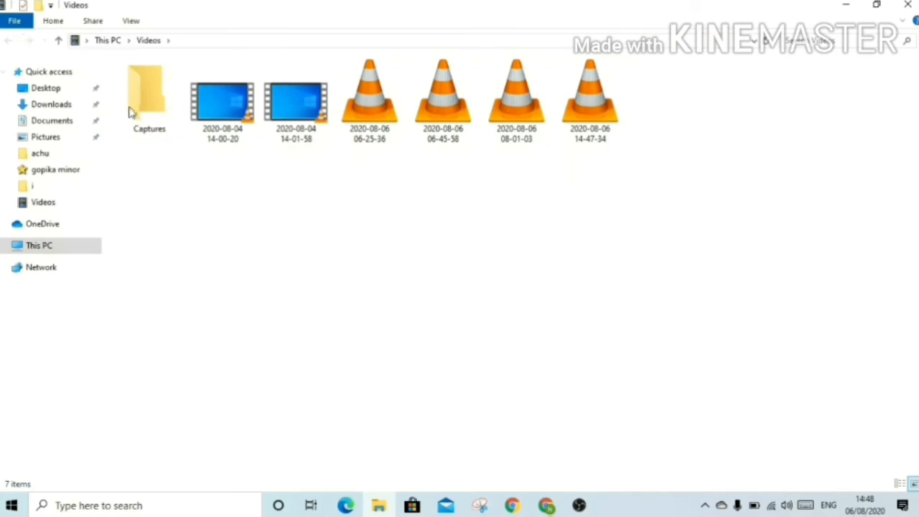
left_click_drag(756, 168, 298, 112)
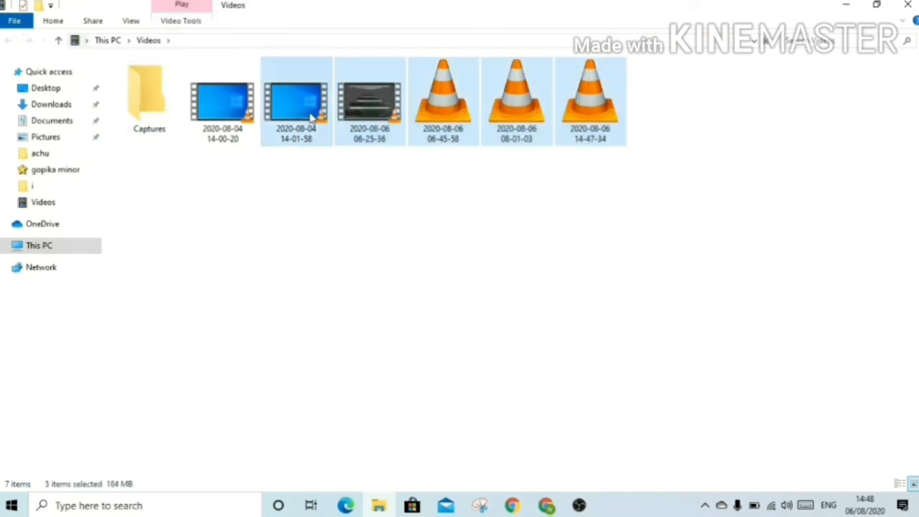
left_click(431, 230)
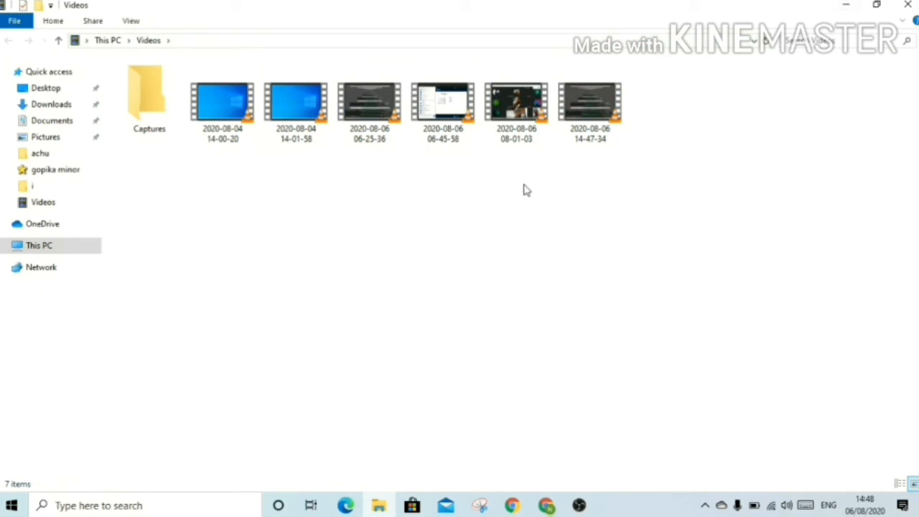
left_click_drag(536, 183, 434, 163)
left_click_drag(537, 163, 836, 314)
left_click(604, 125)
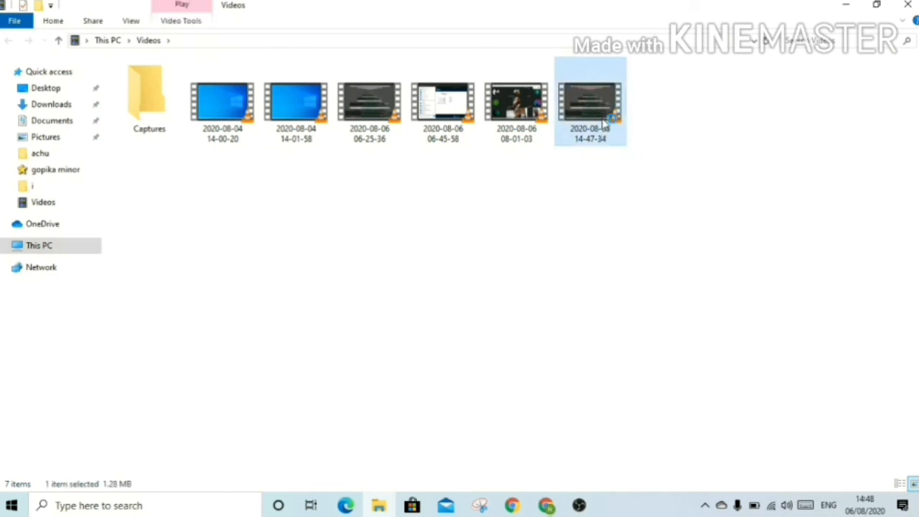
double_click(604, 125)
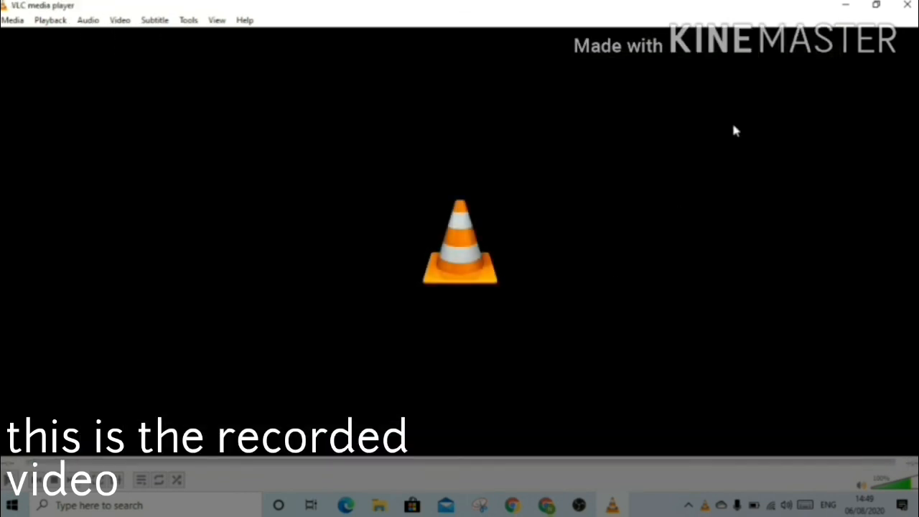
left_click(843, 7)
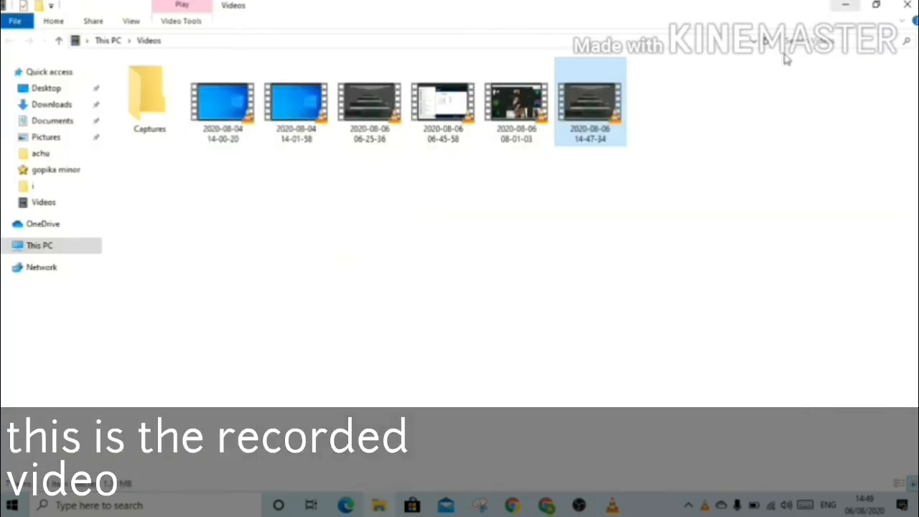